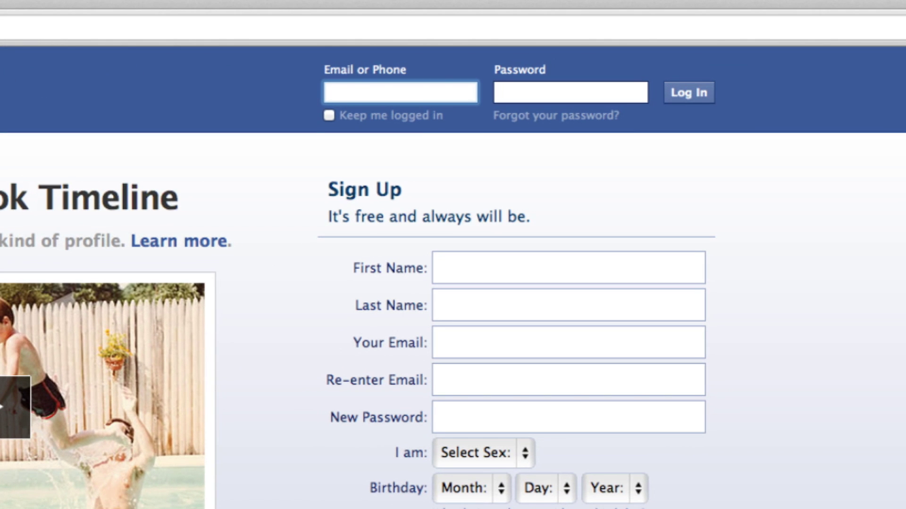
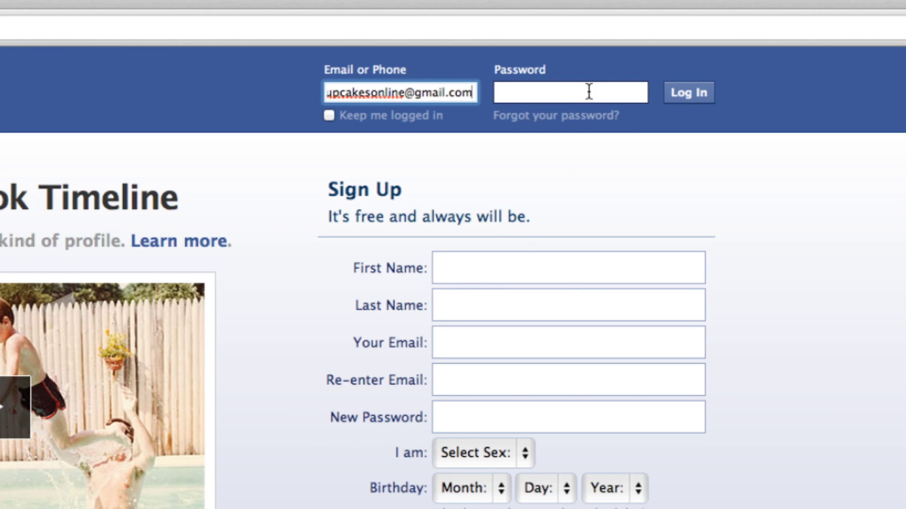
# - Log in with the account e-mail and password, then go to Facebook's Create a Page screen
pyautogui.click(591, 91)
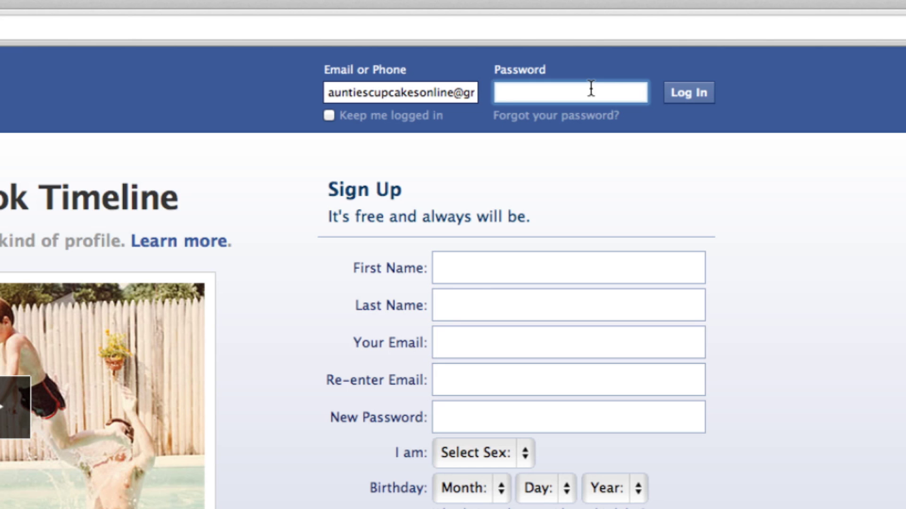
pyautogui.click(700, 97)
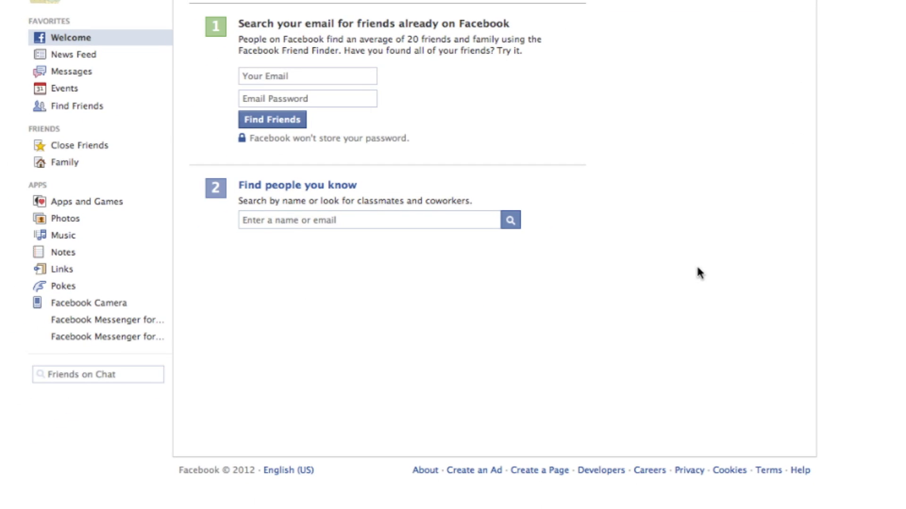
pyautogui.click(537, 472)
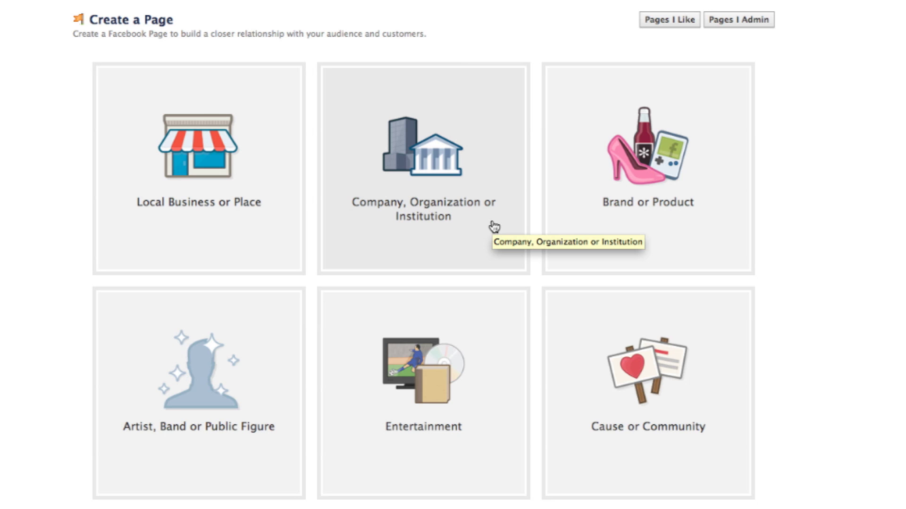
# - Create a Company, Organization or Institution page 'Auntie's Cupcakes' in Food/Beverages, accepting the Pages Terms
pyautogui.click(494, 227)
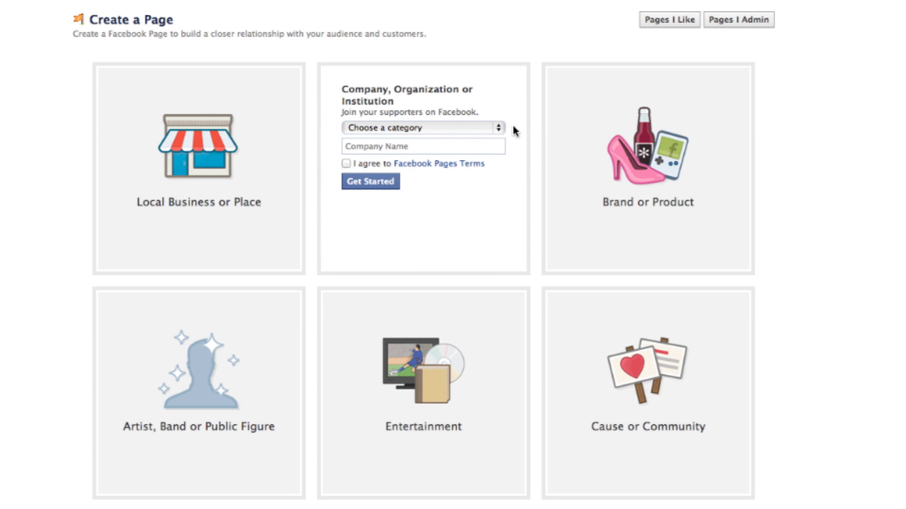
pyautogui.click(498, 128)
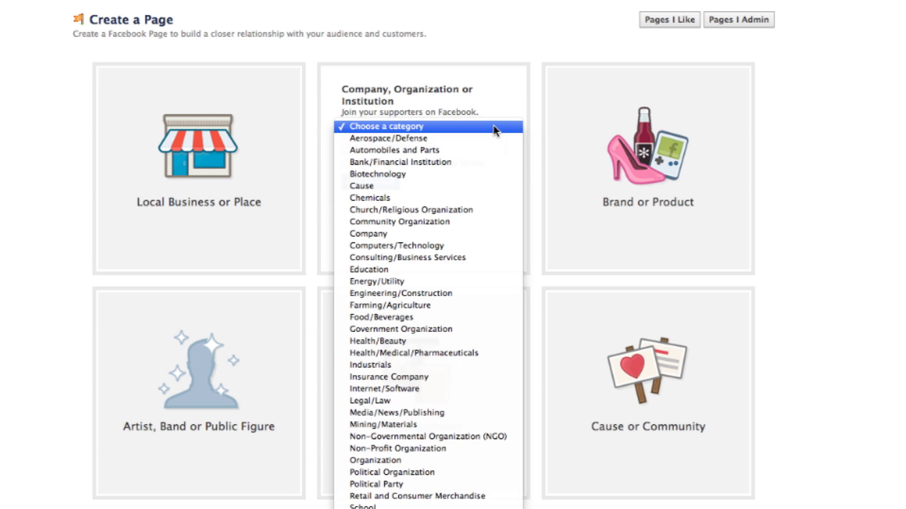
pyautogui.click(410, 323)
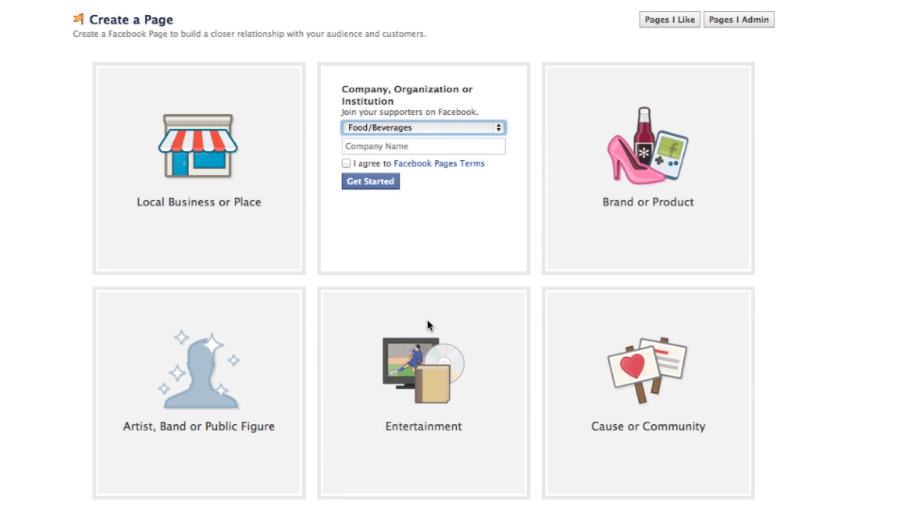
pyautogui.click(431, 146)
pyautogui.write("Auntie's Cupcakes")
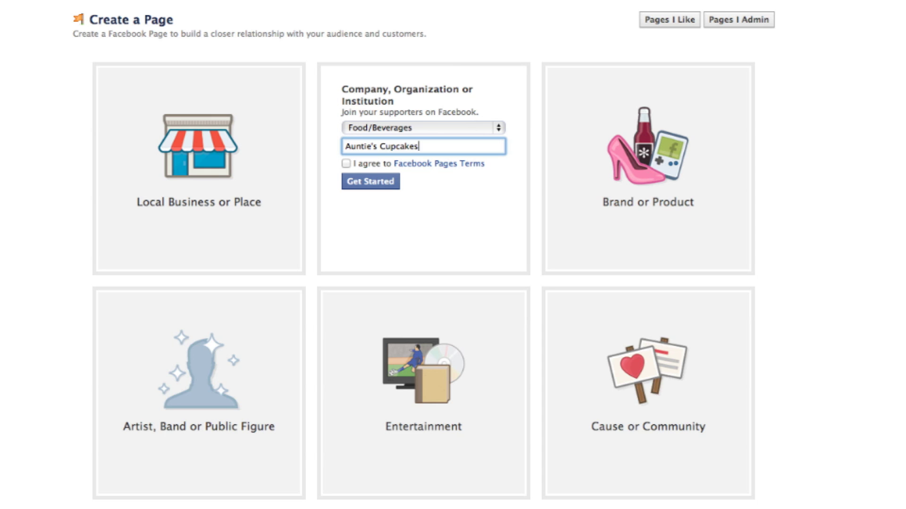
pyautogui.click(346, 164)
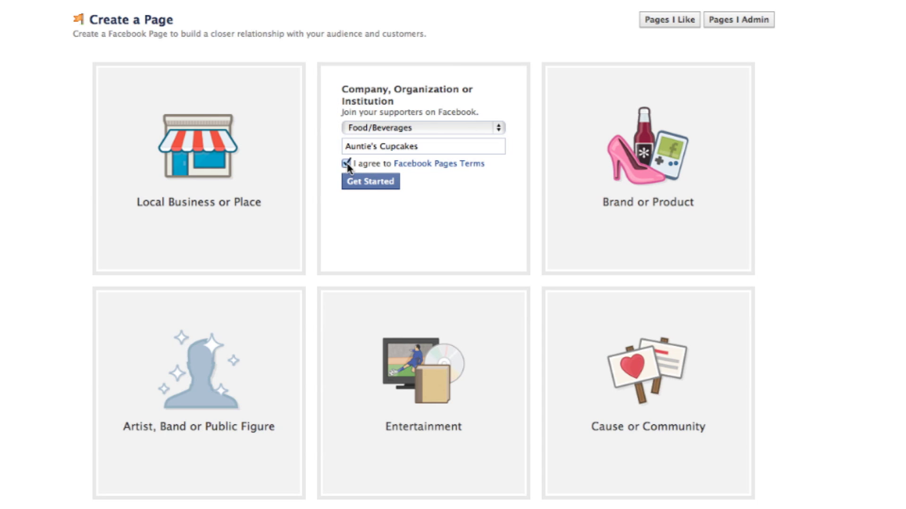
pyautogui.click(395, 187)
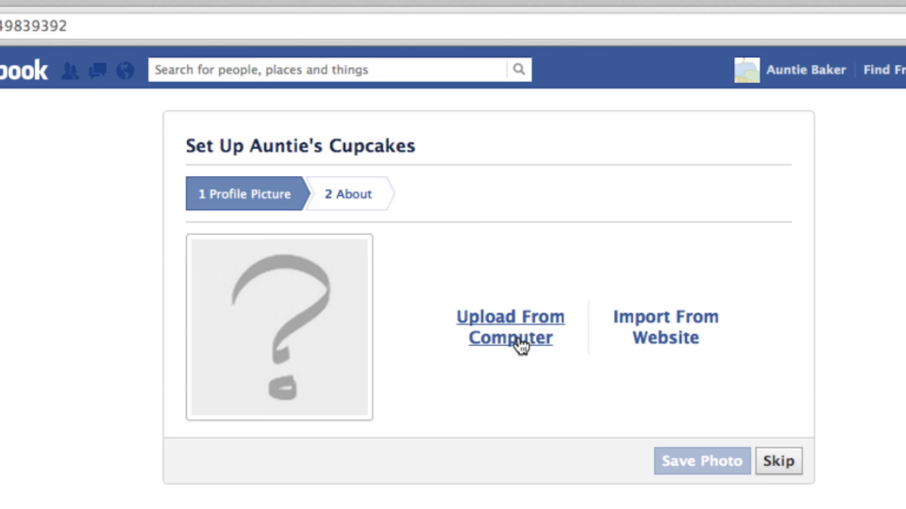
# - Upload cupcakes_cartoon Profile.png as the page's profile picture and continue to the About step
pyautogui.click(518, 341)
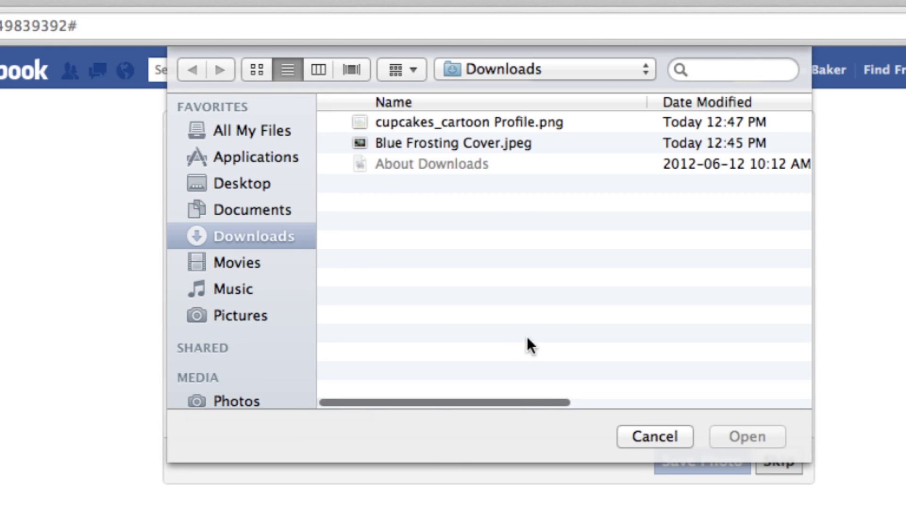
pyautogui.click(528, 119)
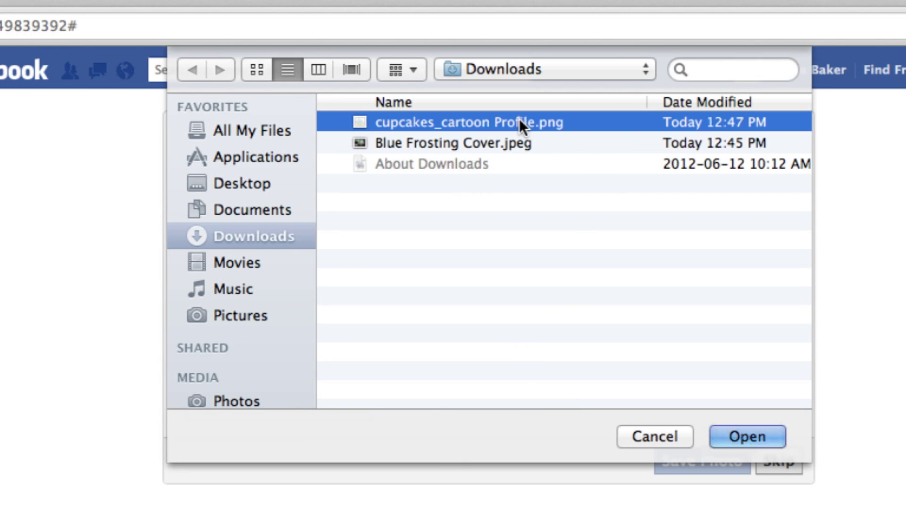
pyautogui.click(766, 441)
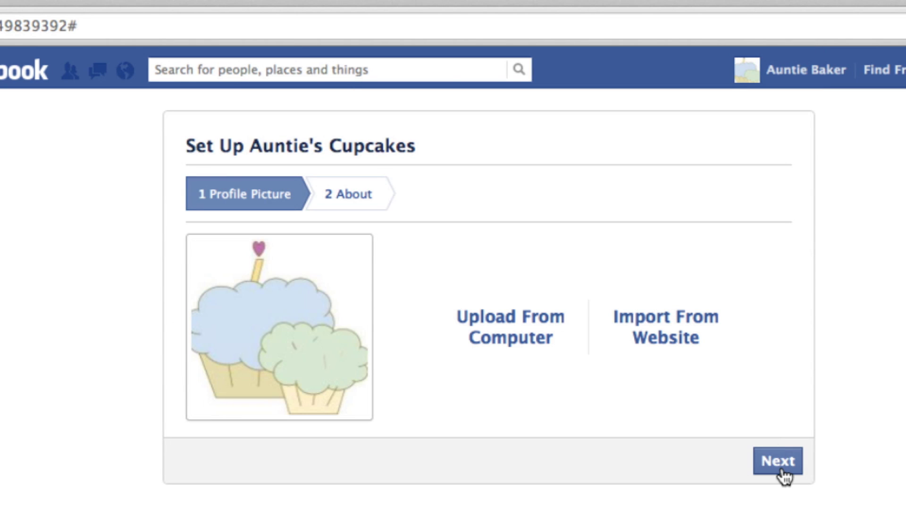
pyautogui.click(781, 467)
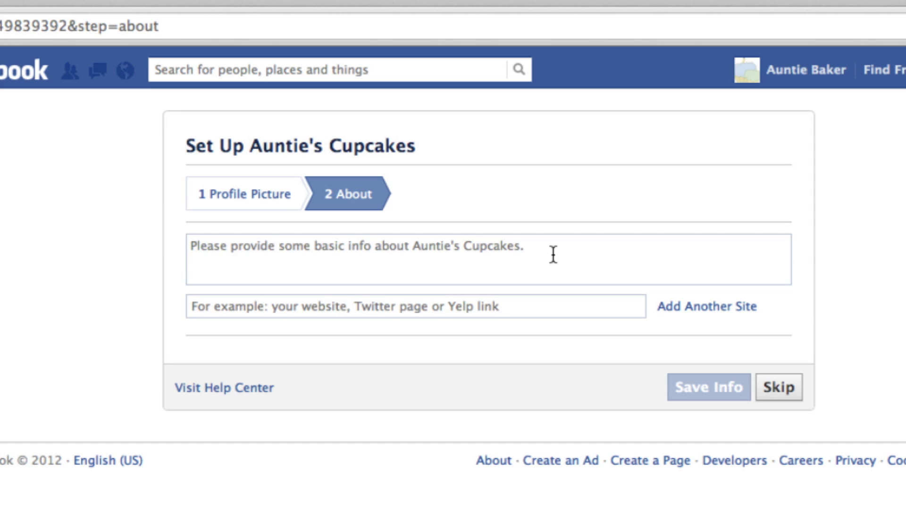
pyautogui.click(552, 255)
pyautogui.write('T')
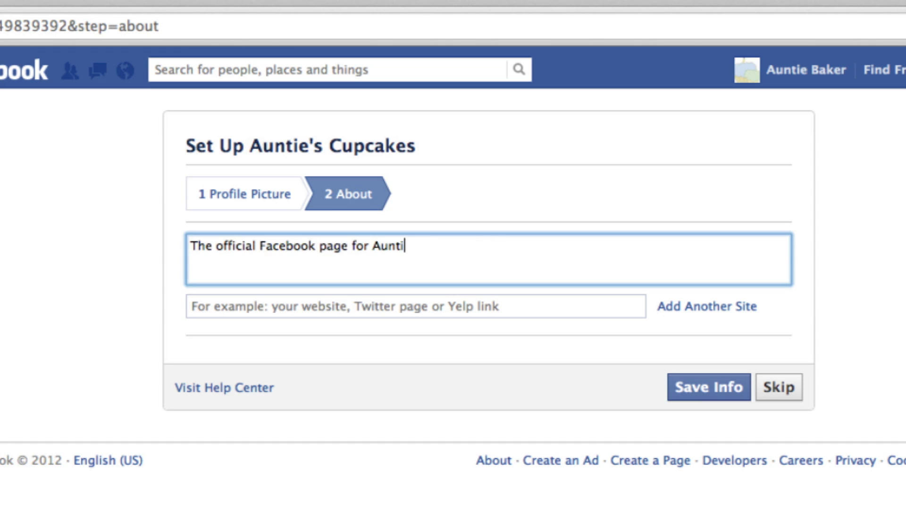
pyautogui.write('upcake Bakery, a gourmet cupcake boutique.')
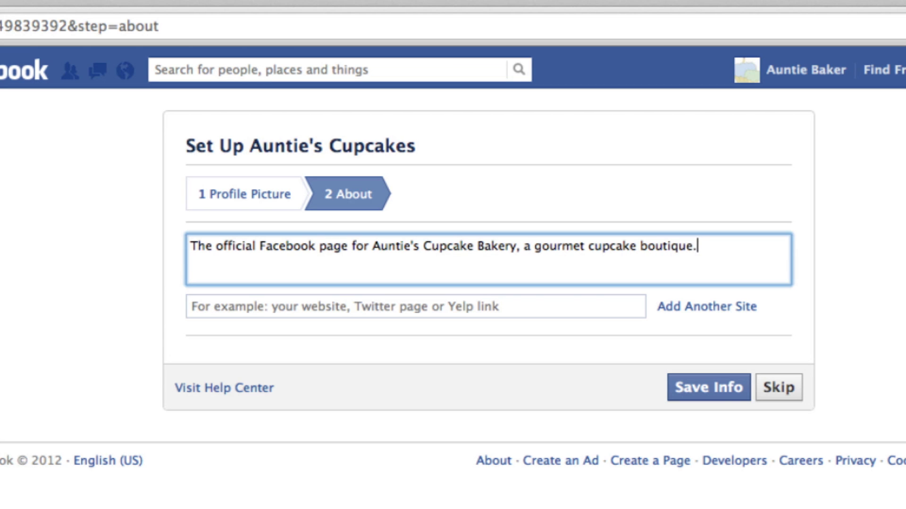
pyautogui.click(544, 303)
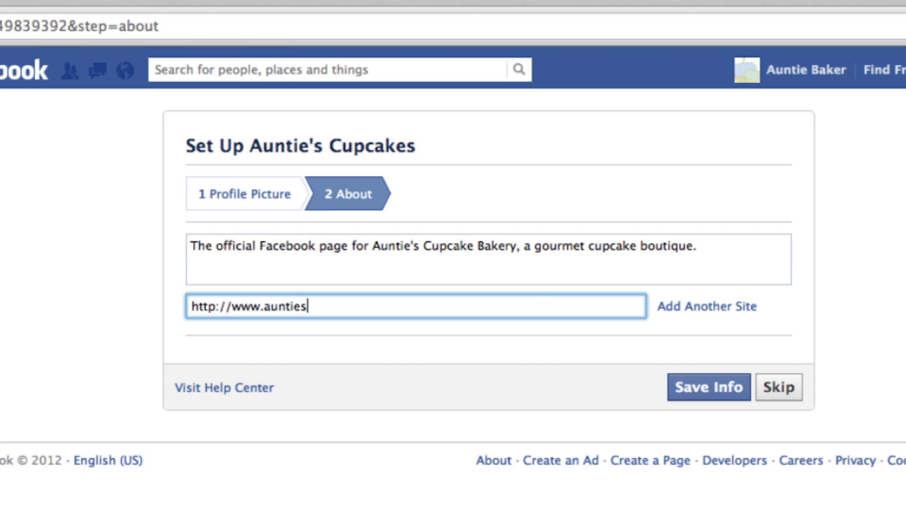
pyautogui.write('akes.com')
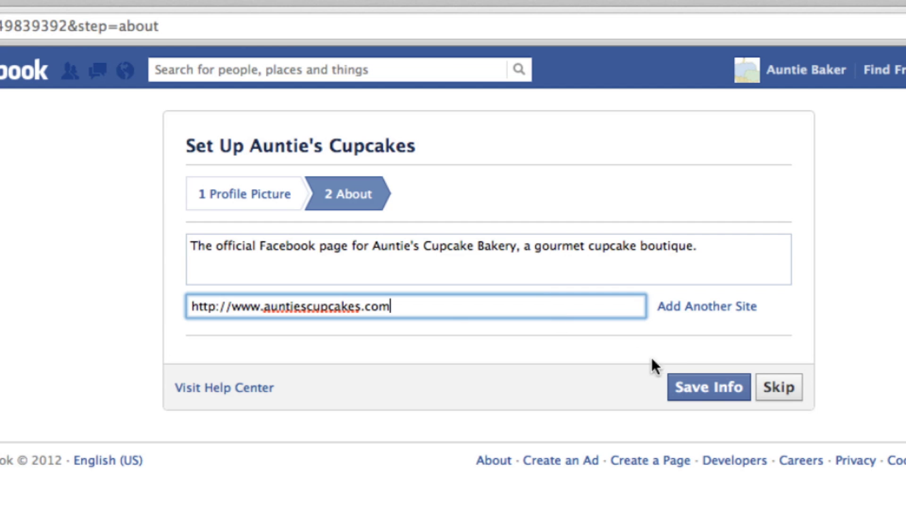
pyautogui.click(739, 393)
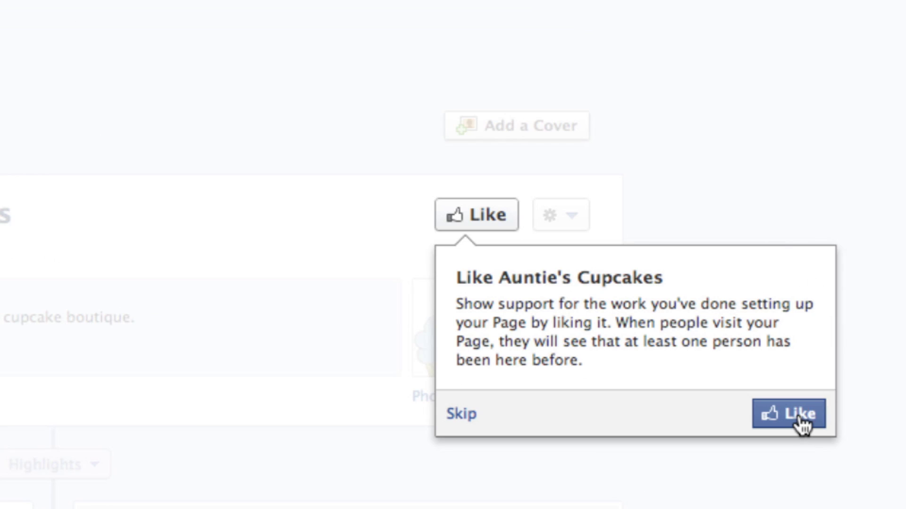
pyautogui.click(802, 417)
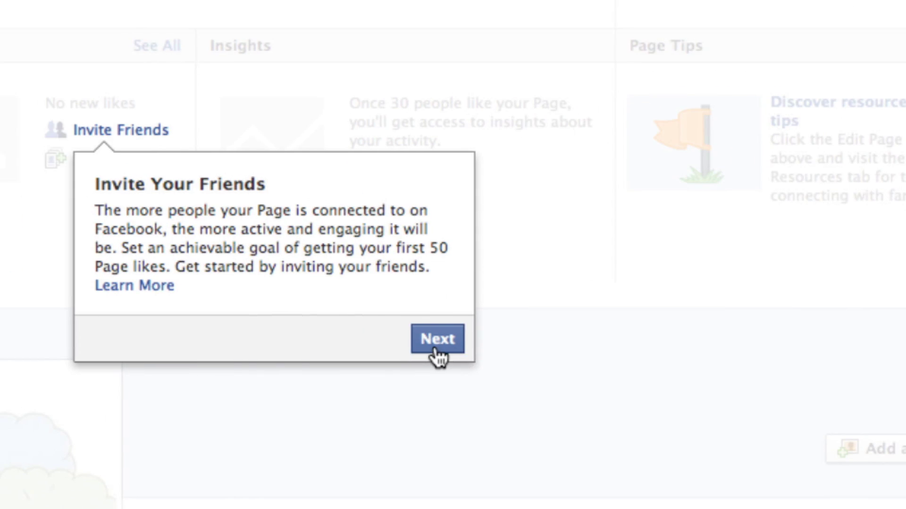
# - Skip past the admin tips and publish the status post 'This is Auntie's first post!'
pyautogui.click(437, 349)
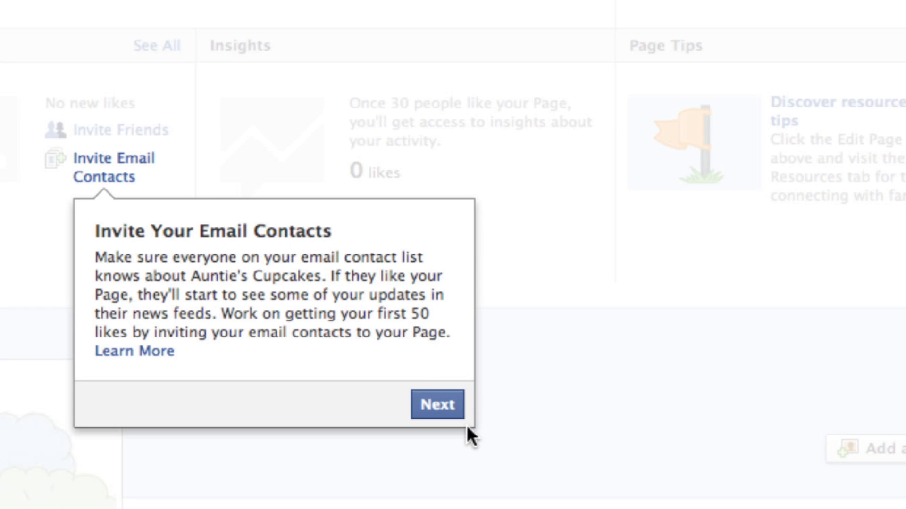
pyautogui.click(438, 415)
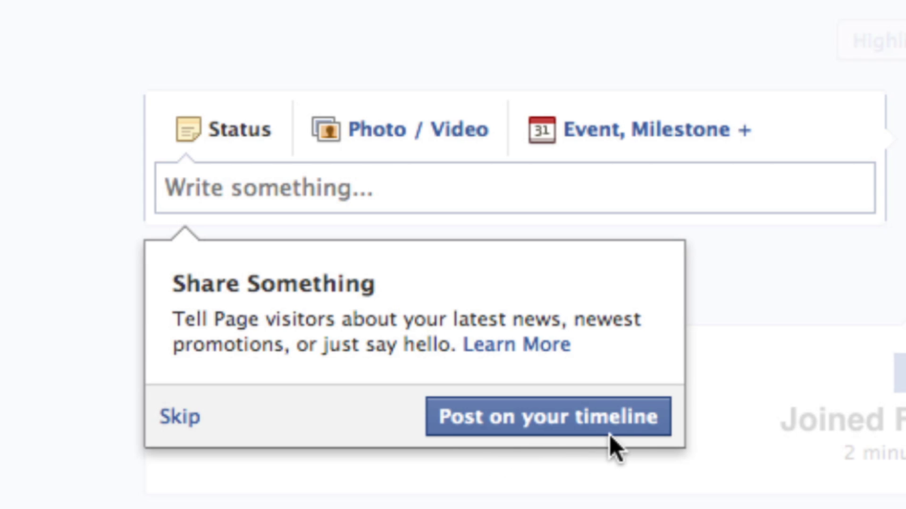
pyautogui.click(637, 446)
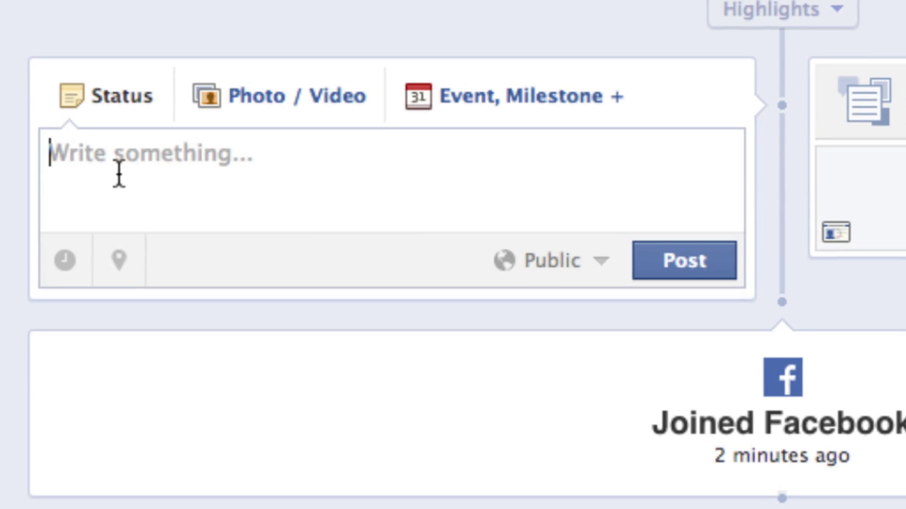
pyautogui.write("This is Auntie's first post!")
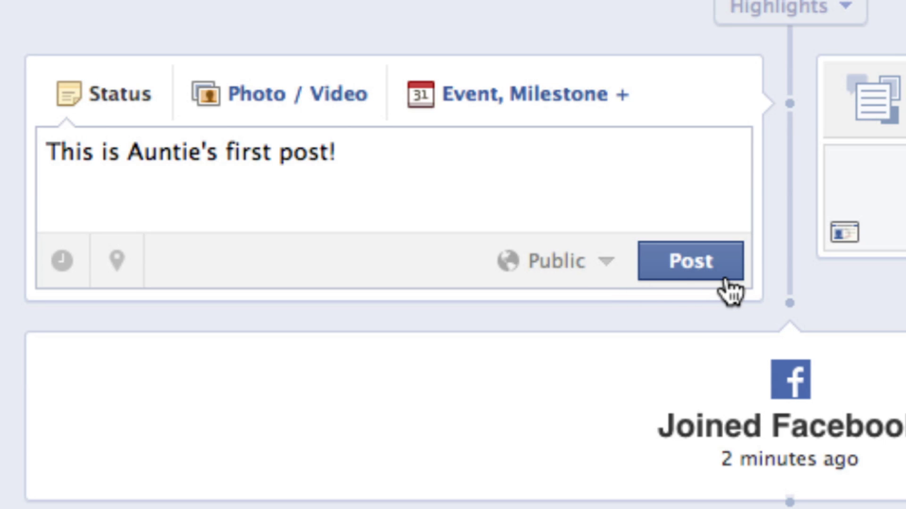
pyautogui.click(725, 279)
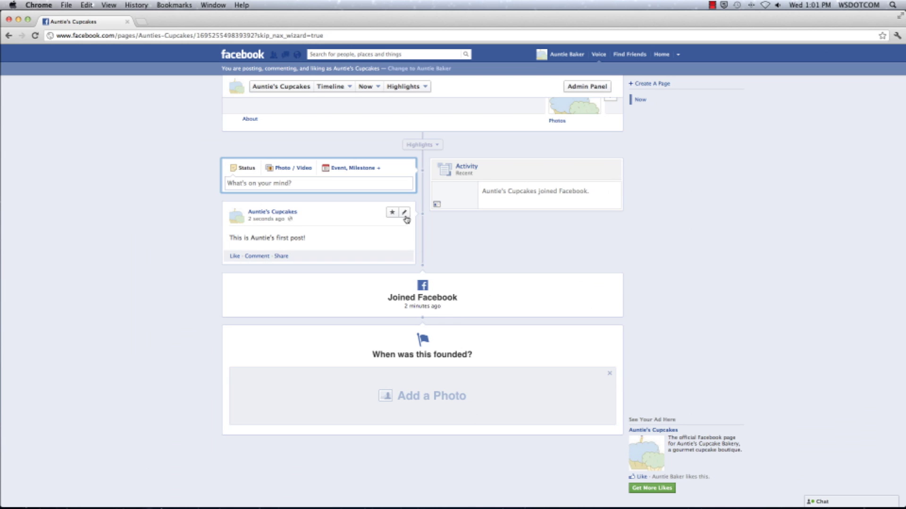
# - Through Edit Page > Update Info, start creating a page username, entering 'aunties…'
pyautogui.scroll(5, 406, 219)
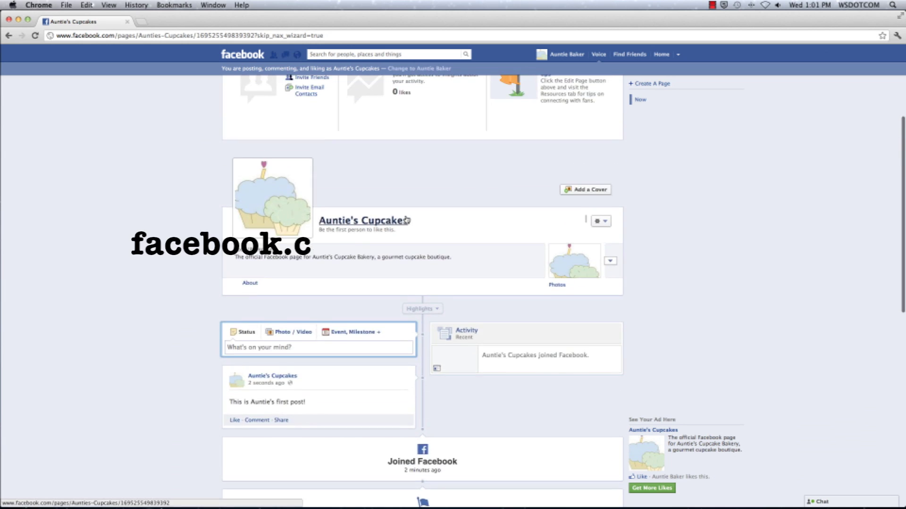
pyautogui.scroll(3, 405, 219)
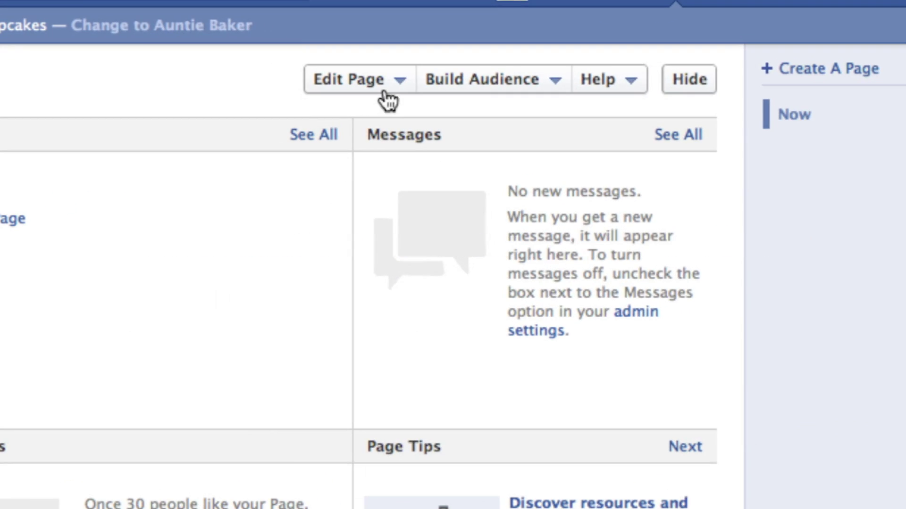
pyautogui.click(436, 86)
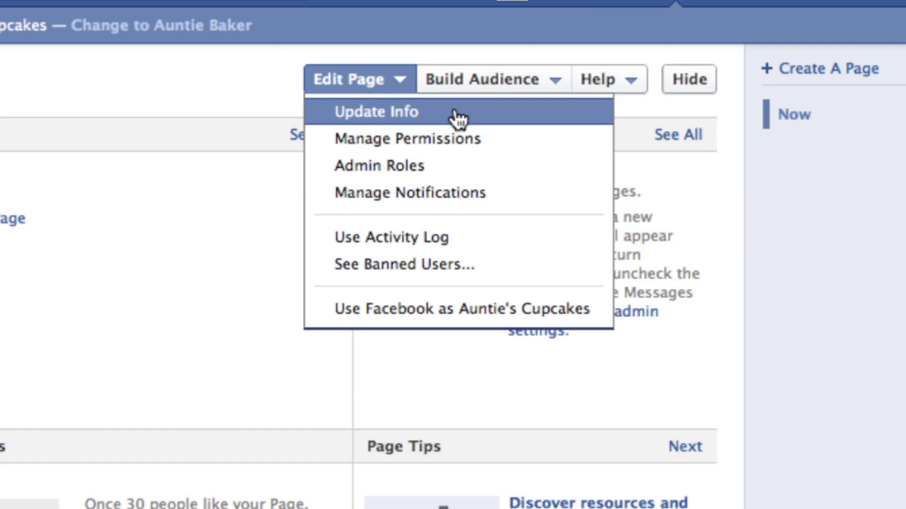
pyautogui.click(459, 115)
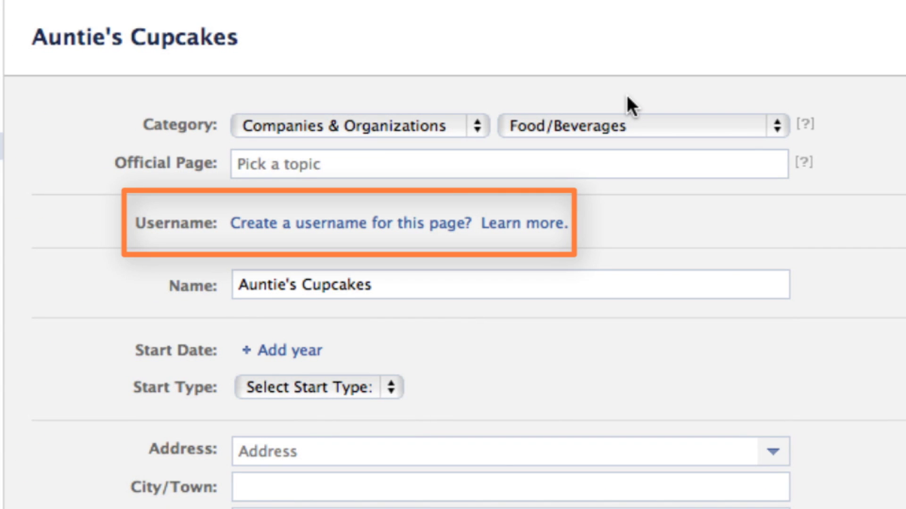
pyautogui.click(368, 228)
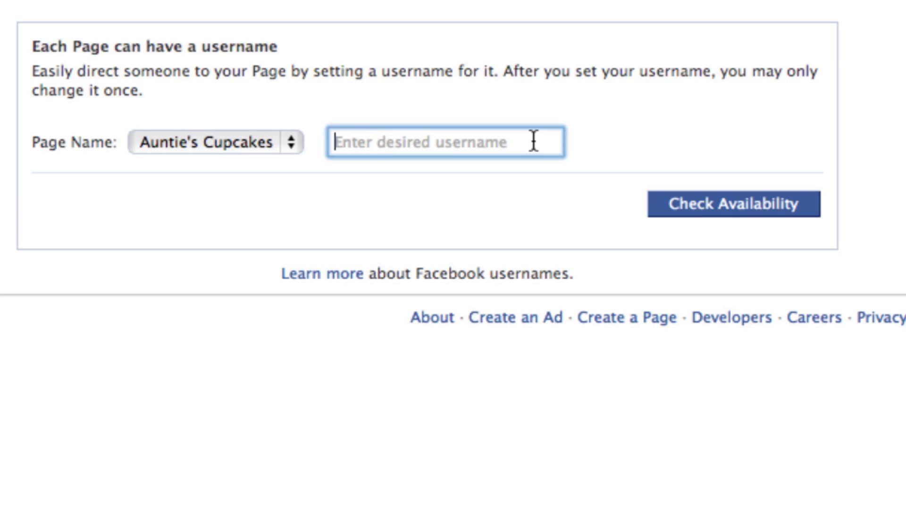
pyautogui.write('auntiescupcakesonline')
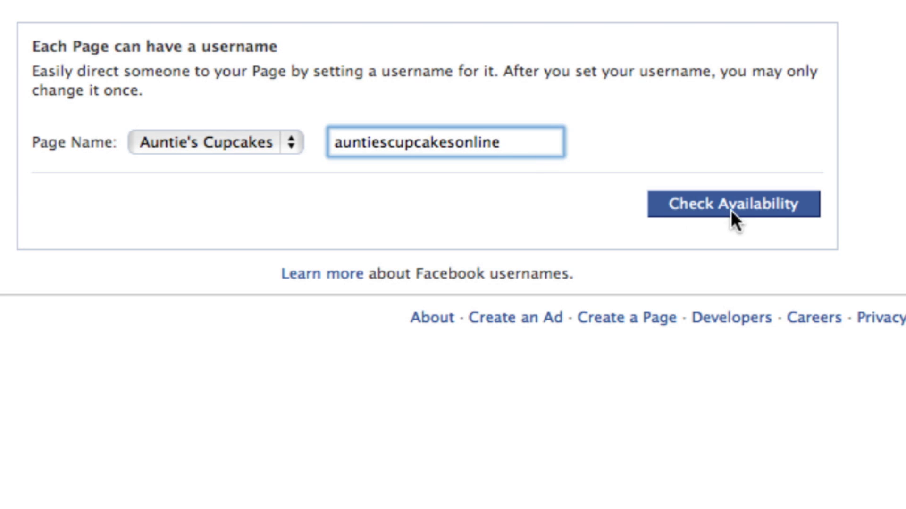
# - Check that 'auntiescupcakesonline' is available, confirm it as the username and dismiss the success message
pyautogui.click(798, 215)
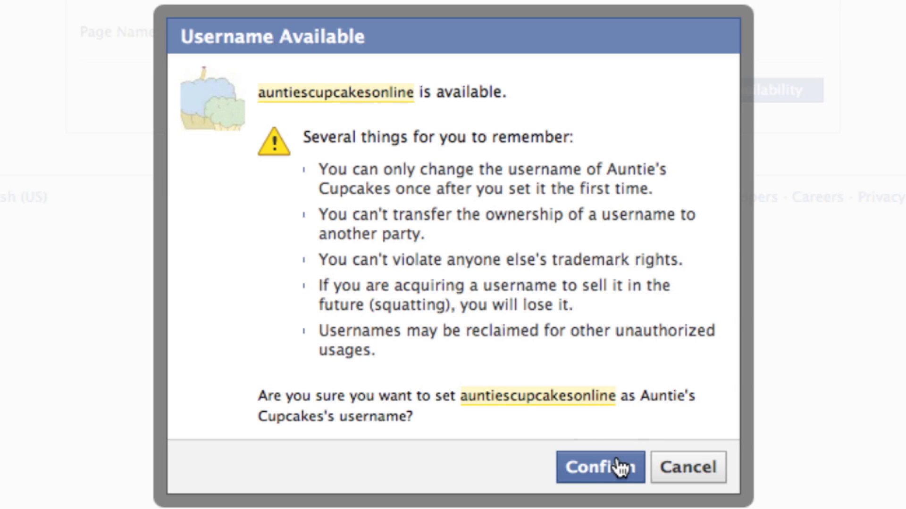
pyautogui.click(609, 478)
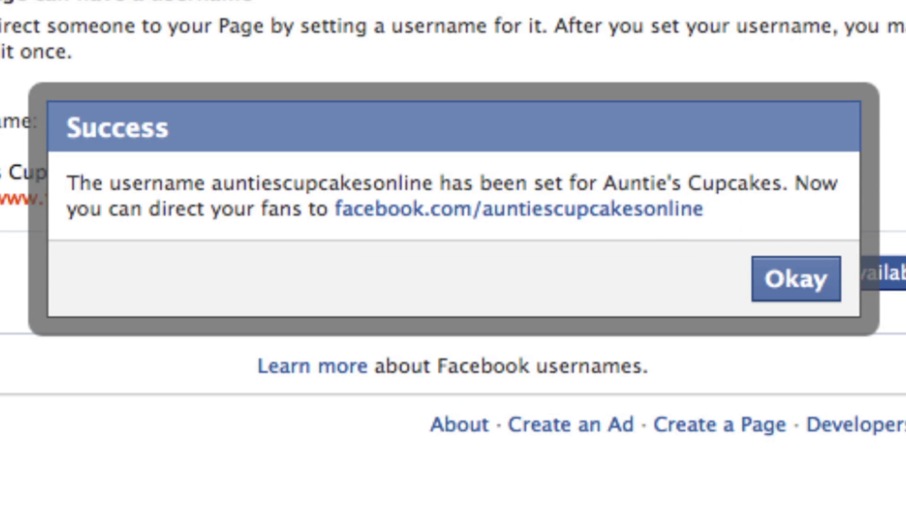
pyautogui.click(787, 295)
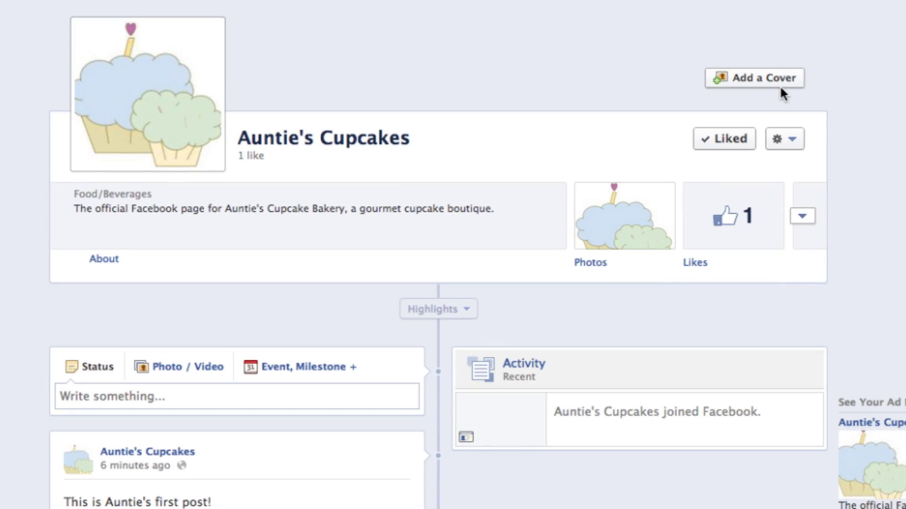
# - Upload Blue Frosting Cover.jpeg as the page's cover photo and save it
pyautogui.click(779, 83)
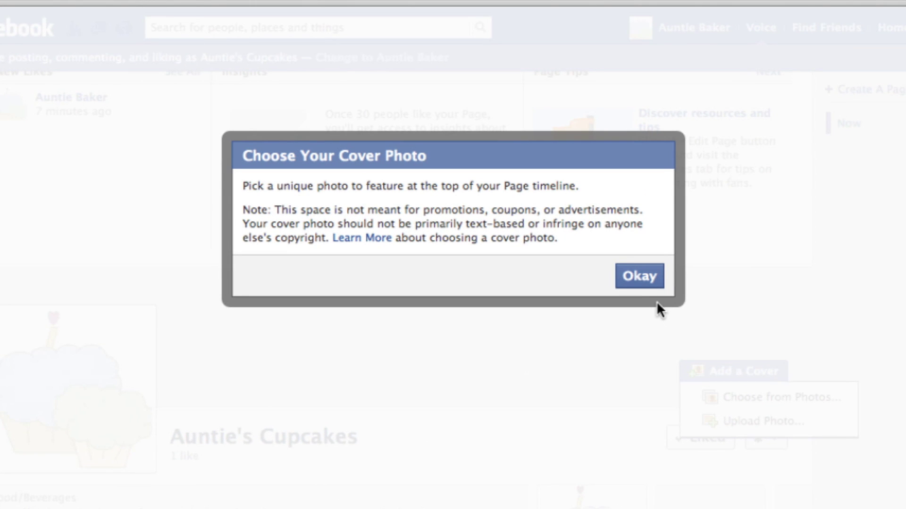
pyautogui.click(651, 283)
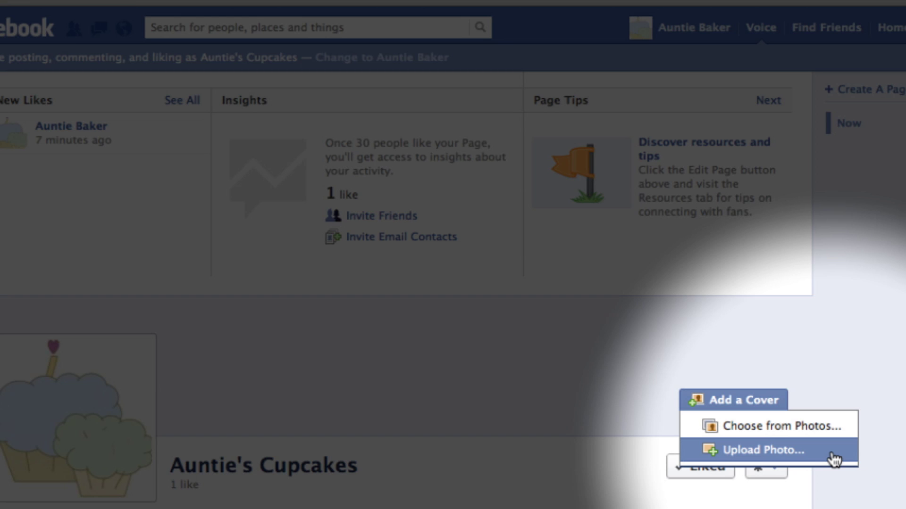
pyautogui.click(833, 456)
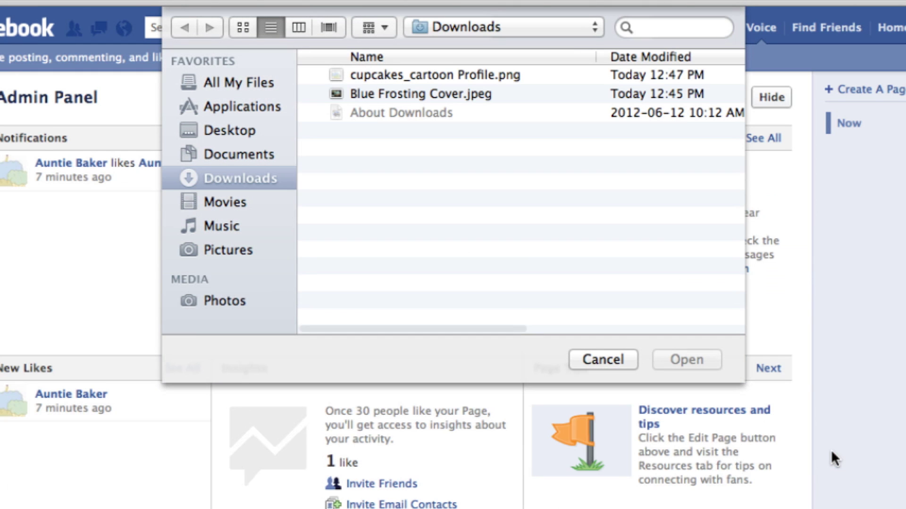
pyautogui.click(525, 95)
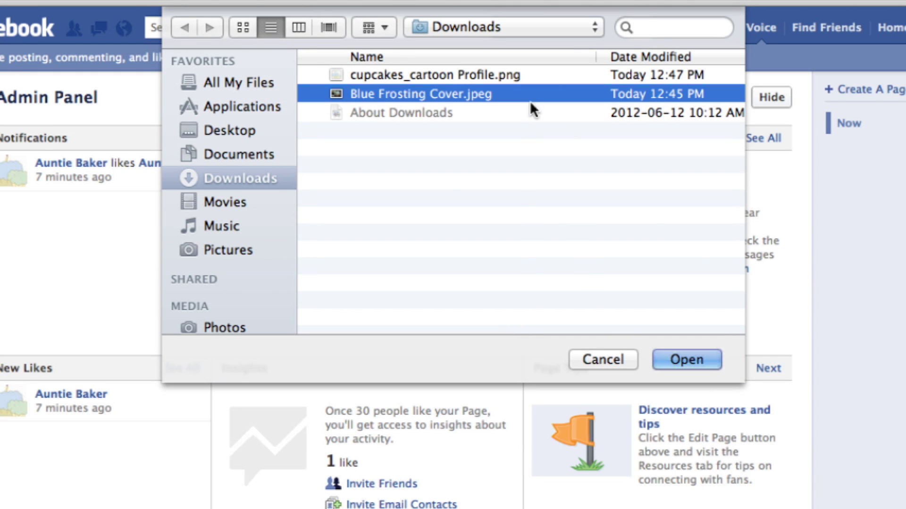
pyautogui.click(705, 364)
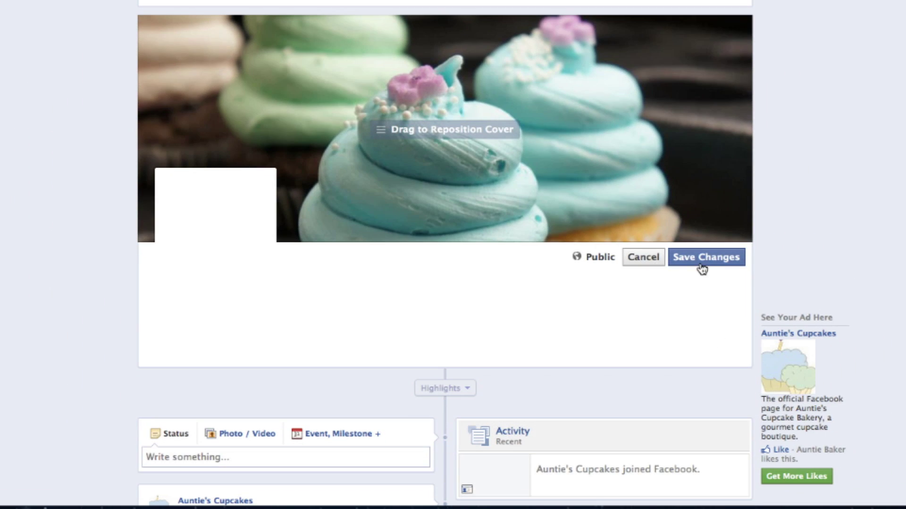
pyautogui.click(702, 267)
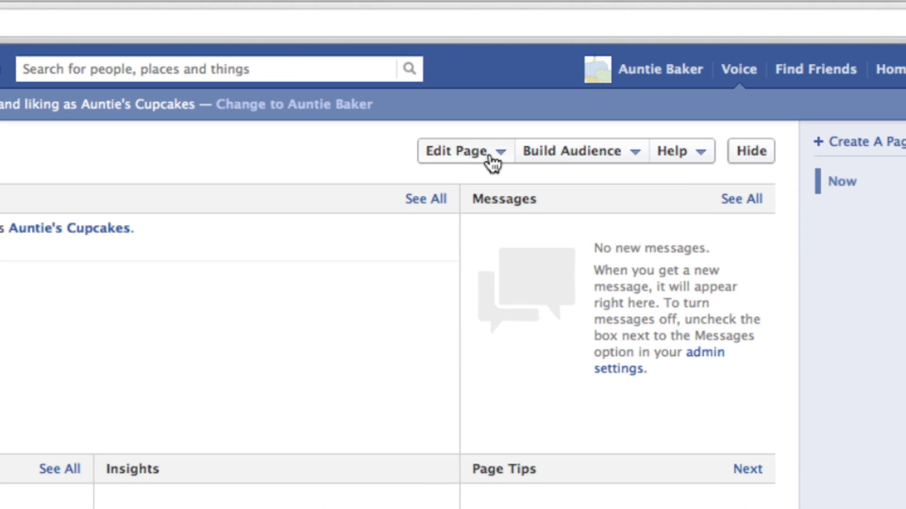
# - Open the page's Manage Permissions settings through Edit Page > Update Info
pyautogui.click(500, 76)
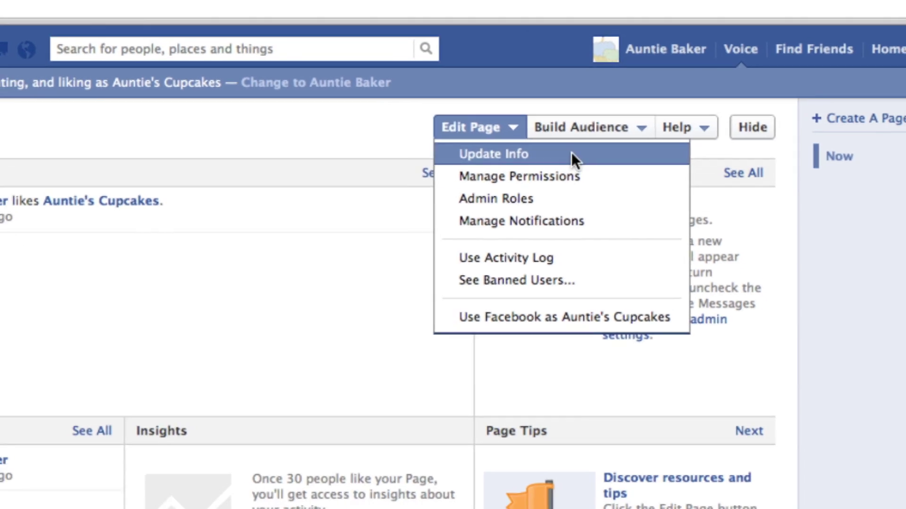
pyautogui.click(561, 181)
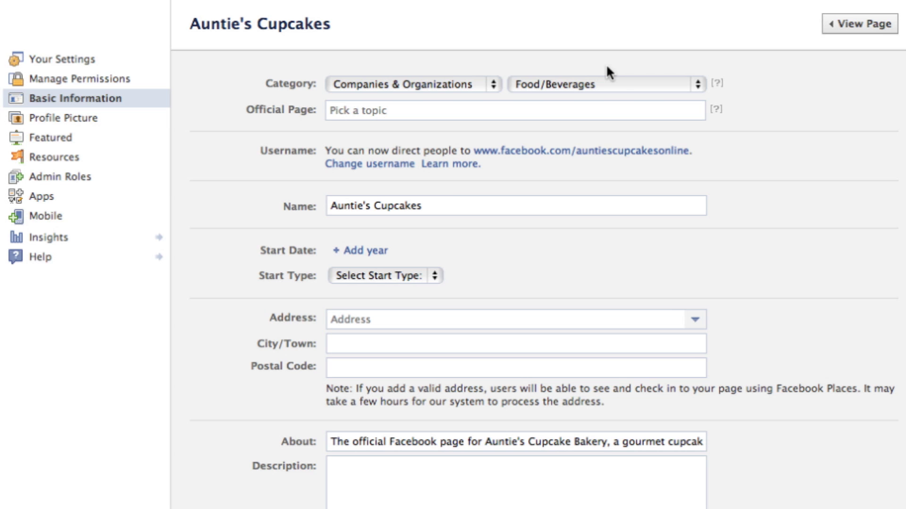
pyautogui.click(83, 79)
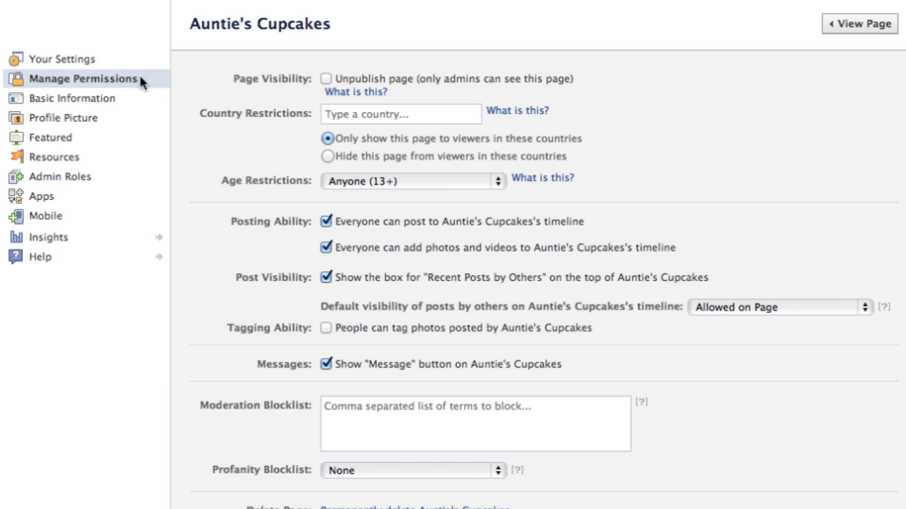